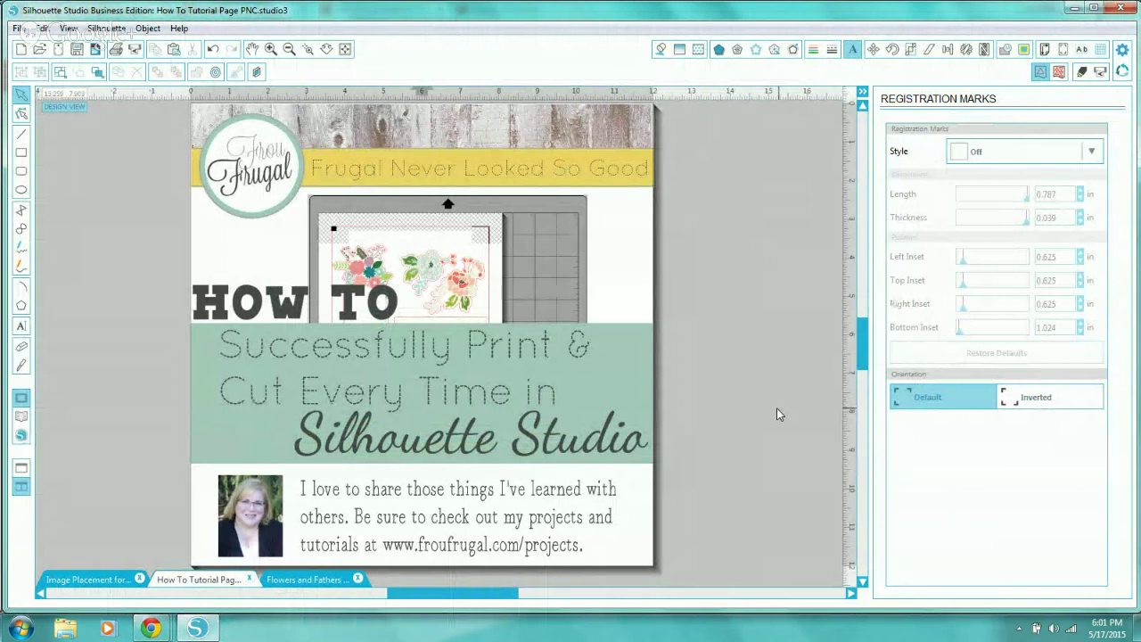
Create a new document and set its page size to Automatic (CAMEO)
click(22, 50)
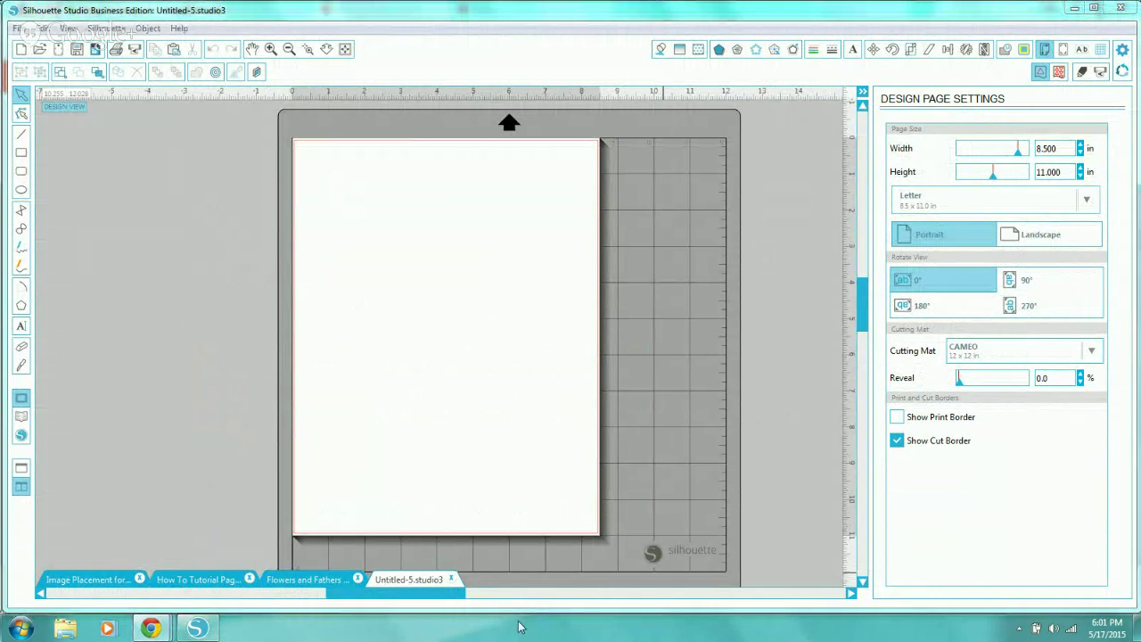
click(1086, 199)
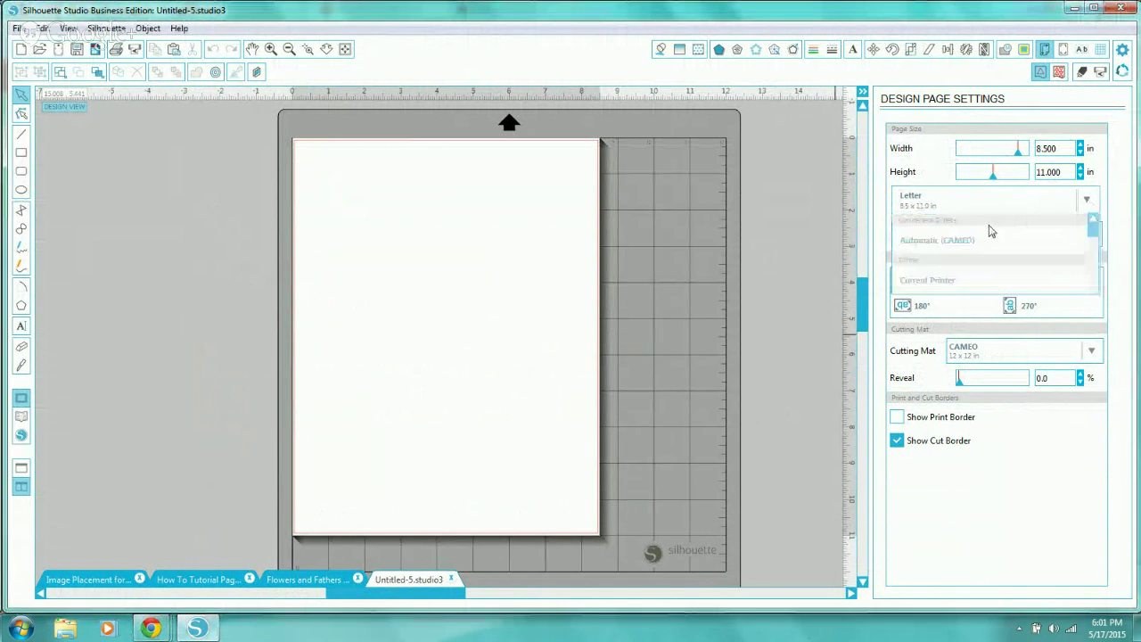
scroll(988, 233, up, 3)
click(989, 240)
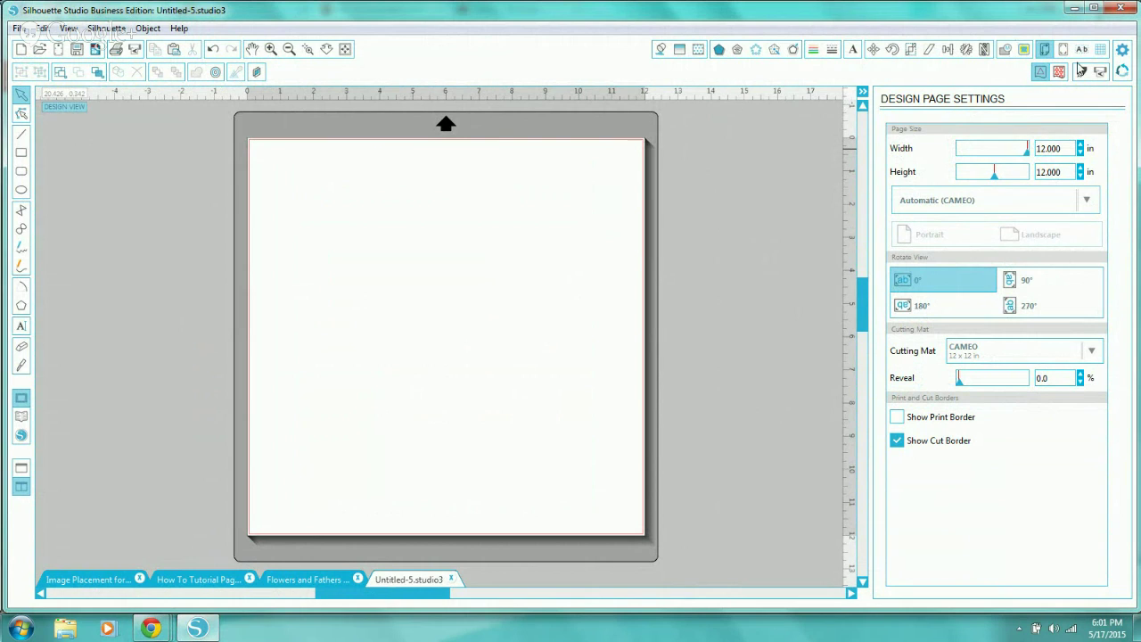
Set the design page size to Letter, 8.5 x 11.0 in
click(1037, 71)
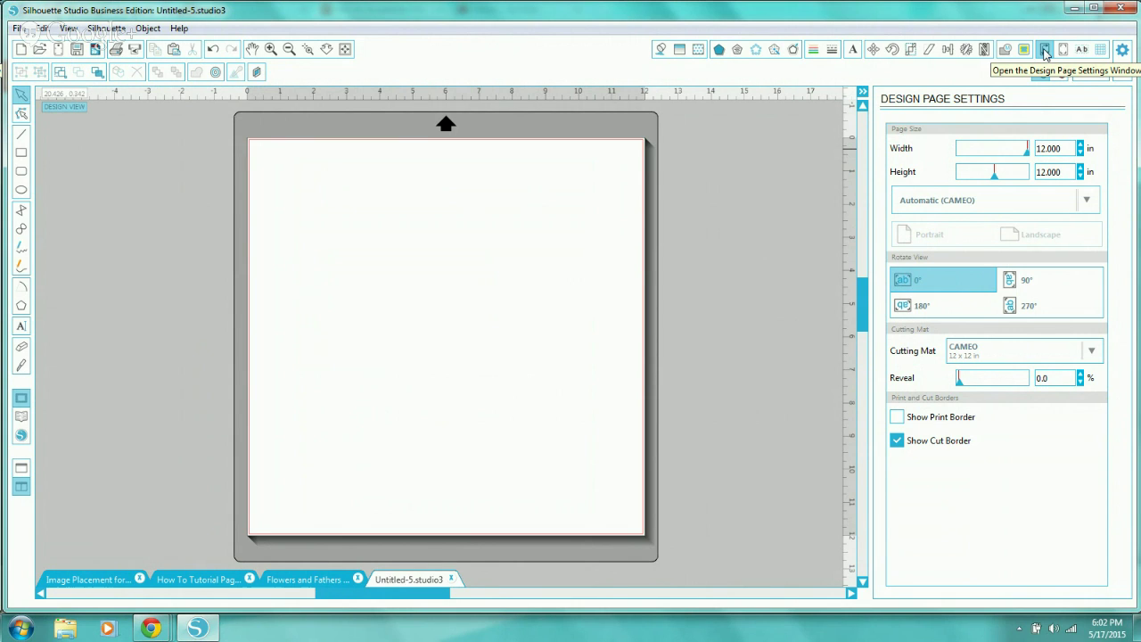
click(1045, 52)
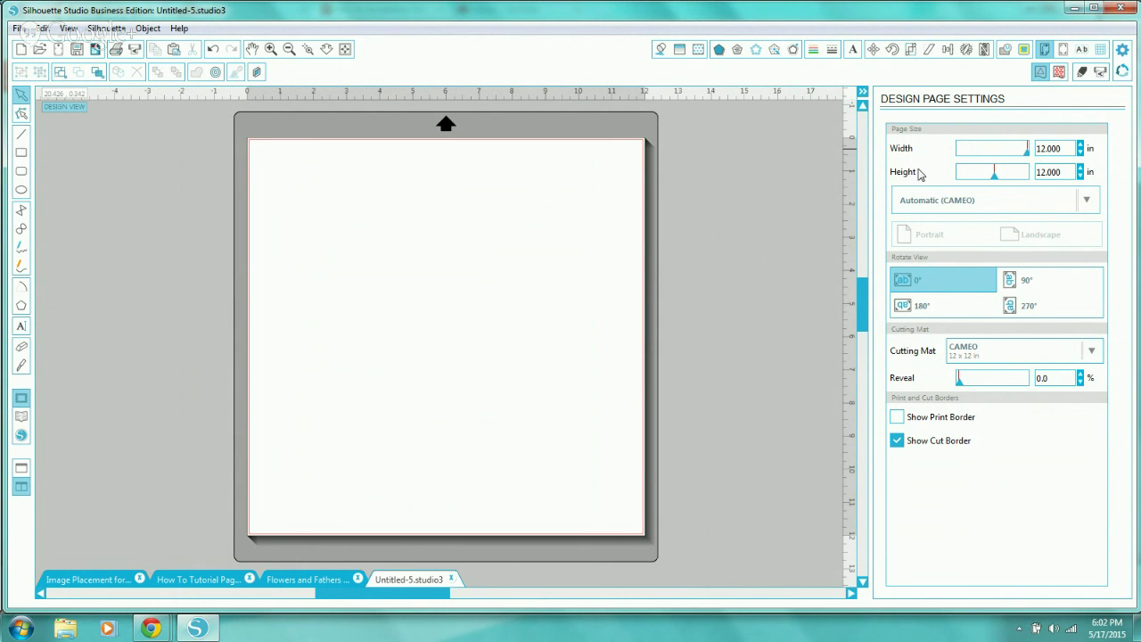
click(1085, 202)
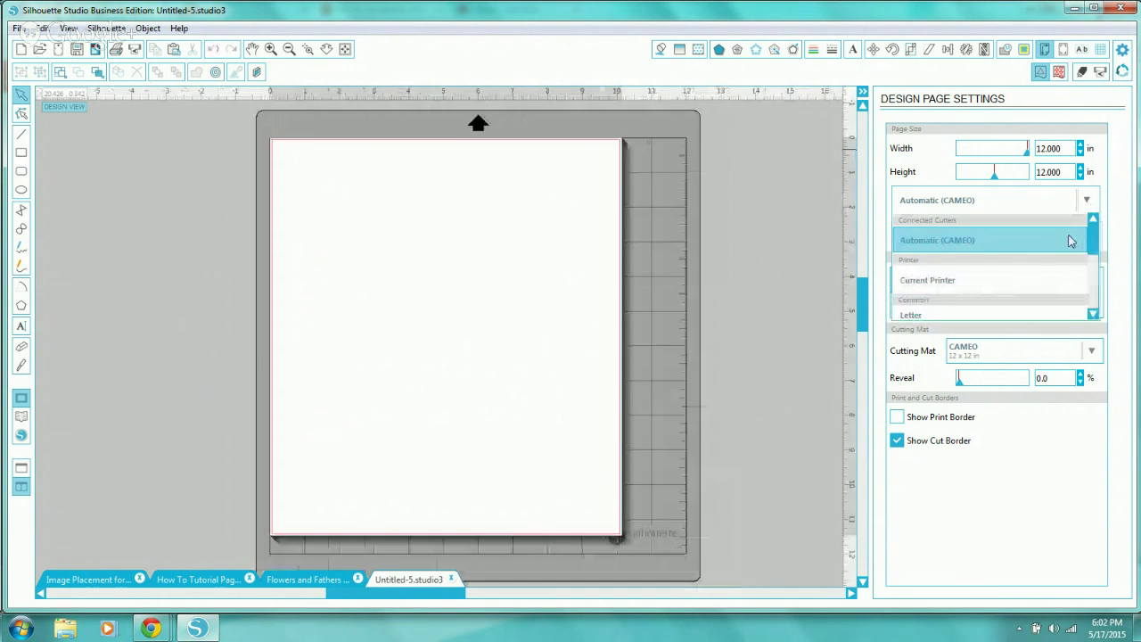
click(909, 316)
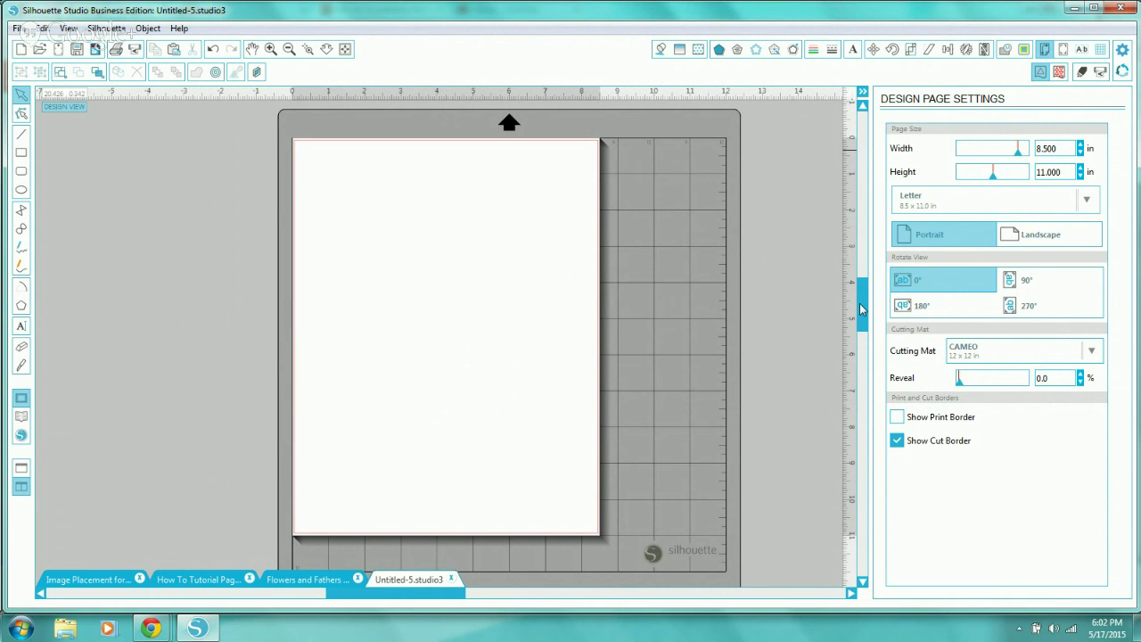
drag(861, 310, 863, 311)
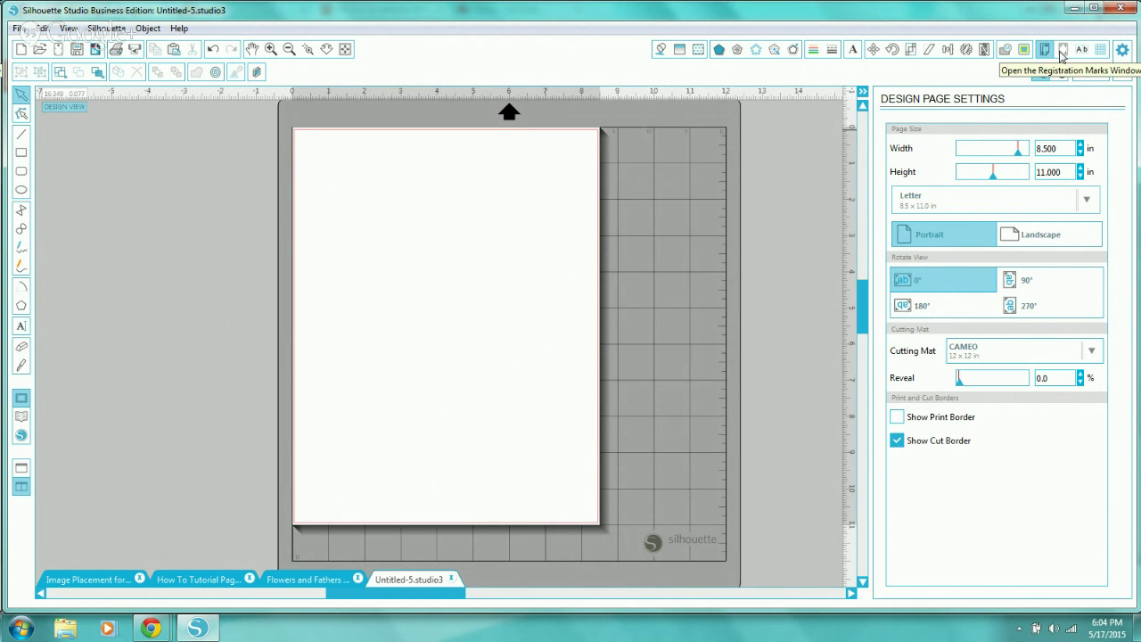
Turn on registration marks with the Type 1 (CAMEO, Portrait) style
click(1061, 53)
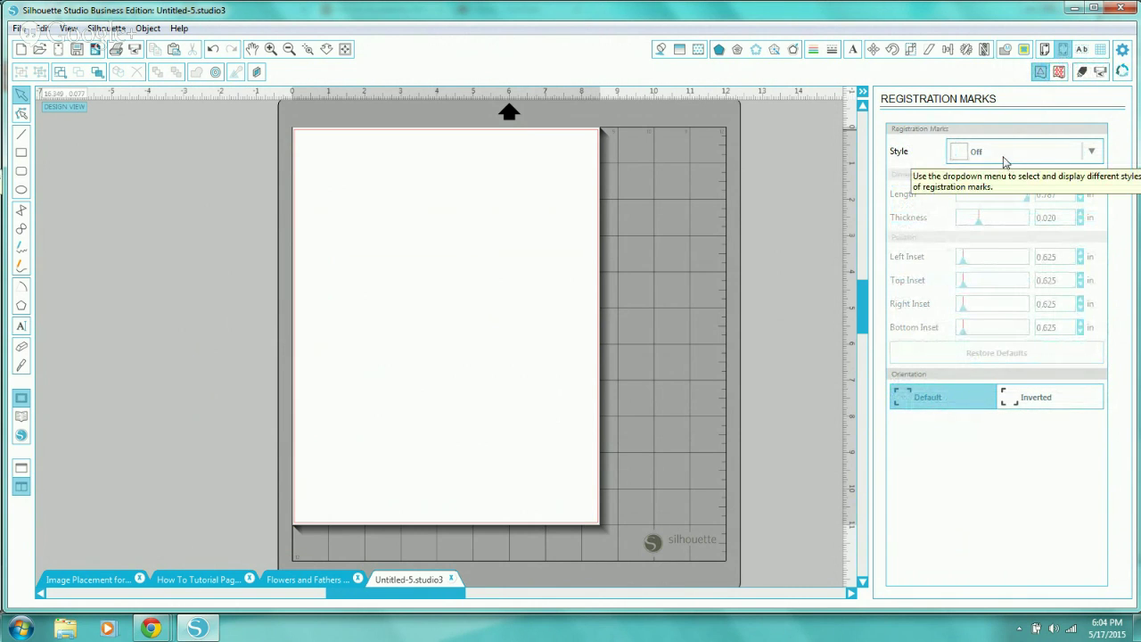
click(1091, 154)
click(1090, 153)
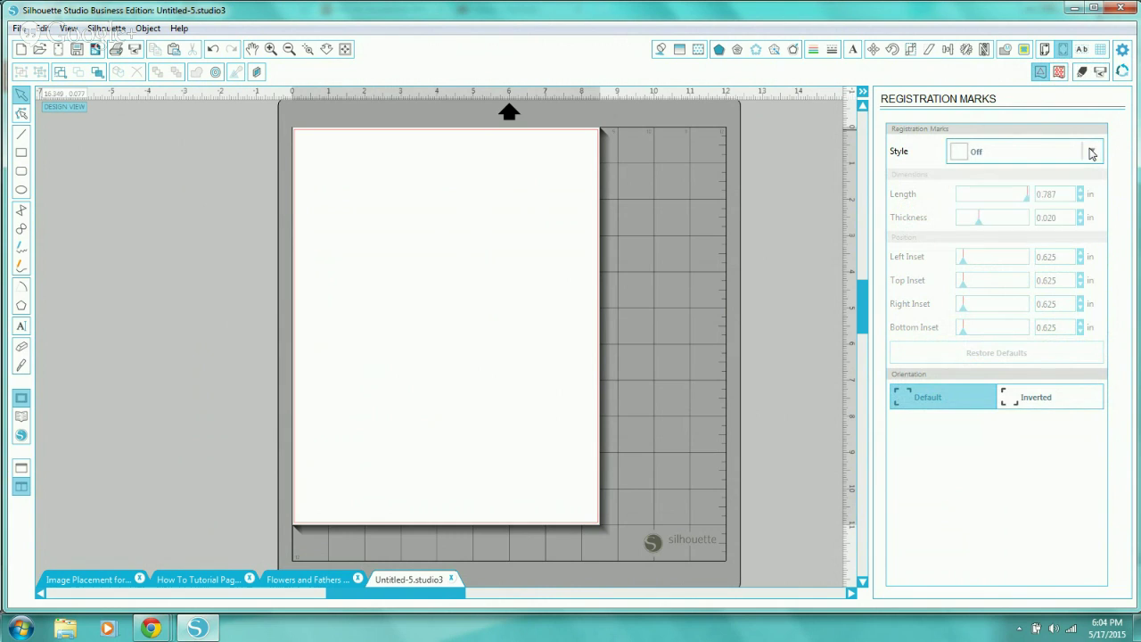
click(1091, 153)
click(1056, 206)
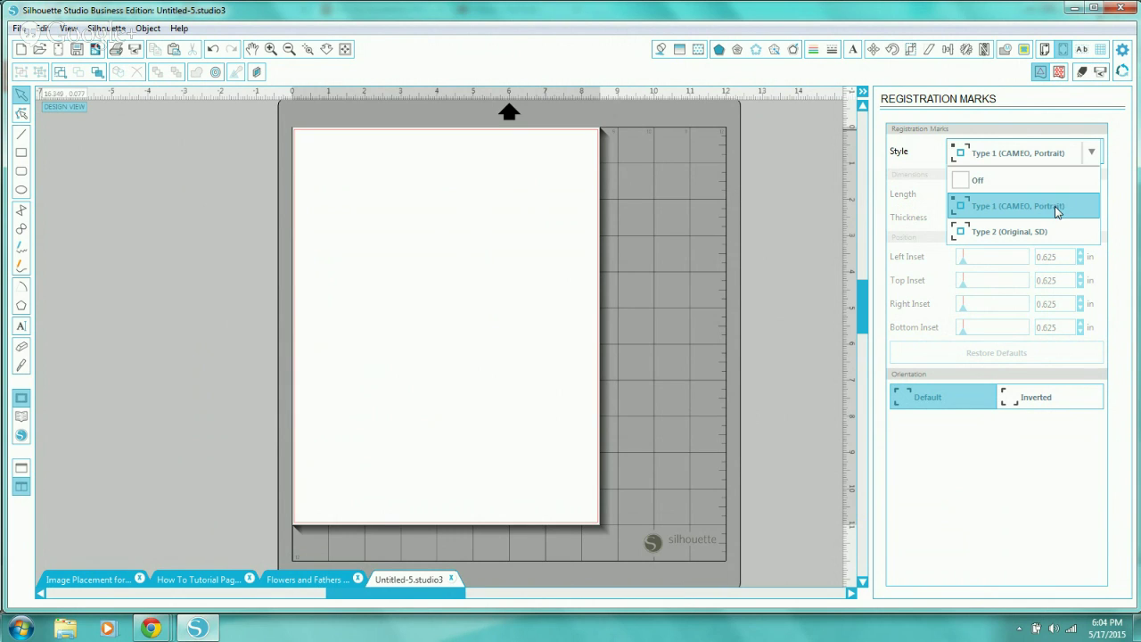
click(1053, 232)
click(1051, 206)
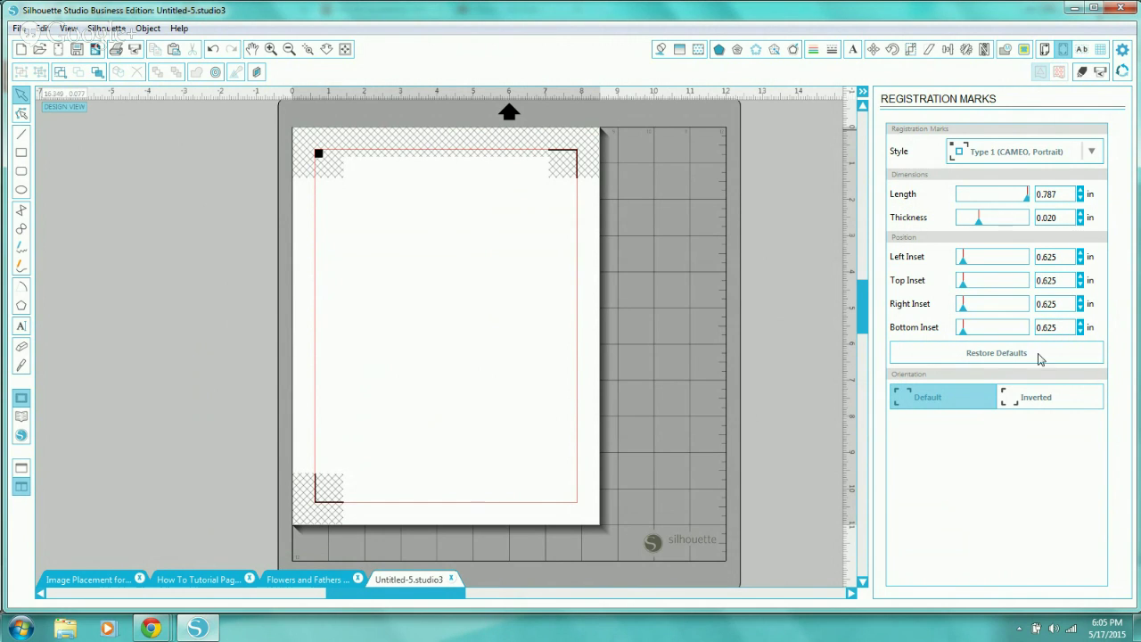
Try a registration mark thickness of 0.039 in and a different bottom inset, restoring the default settings after each
click(983, 358)
drag(978, 223, 1026, 230)
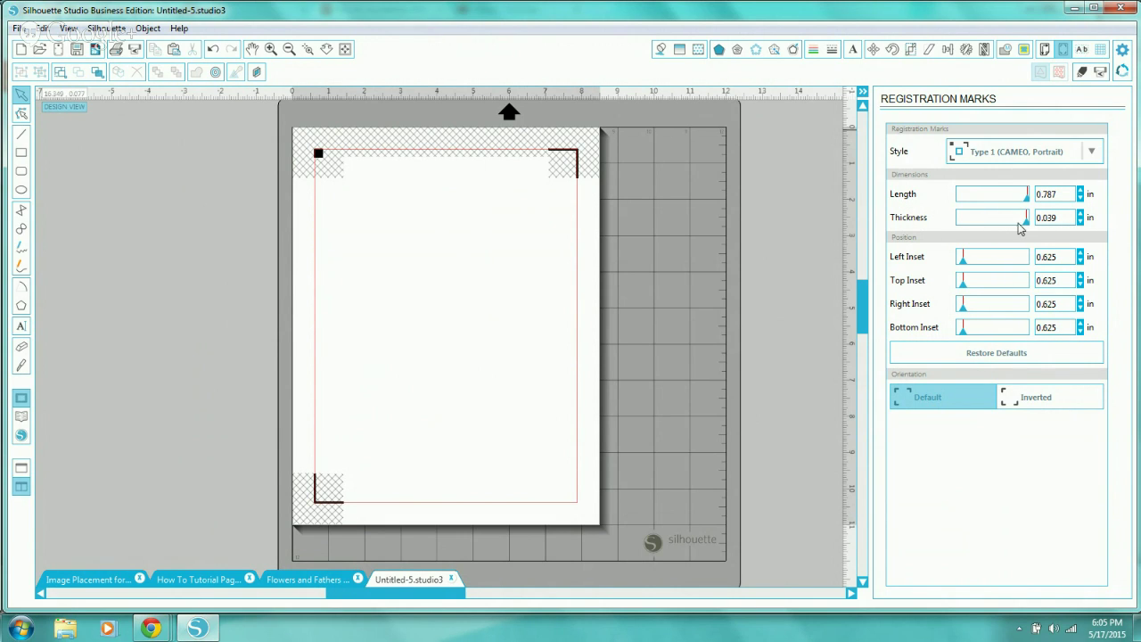
click(1001, 357)
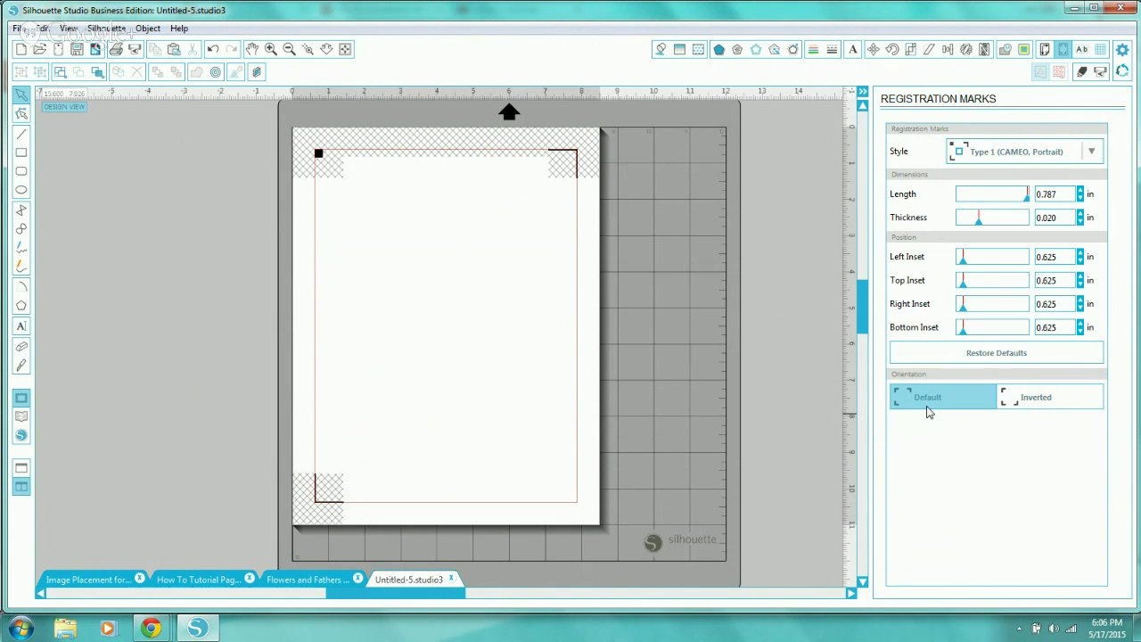
drag(966, 333, 961, 341)
click(971, 357)
Review the usable area in the Image Placement for Print and Cut document and the jar's cut style in Flowers and Fathers Day
click(90, 580)
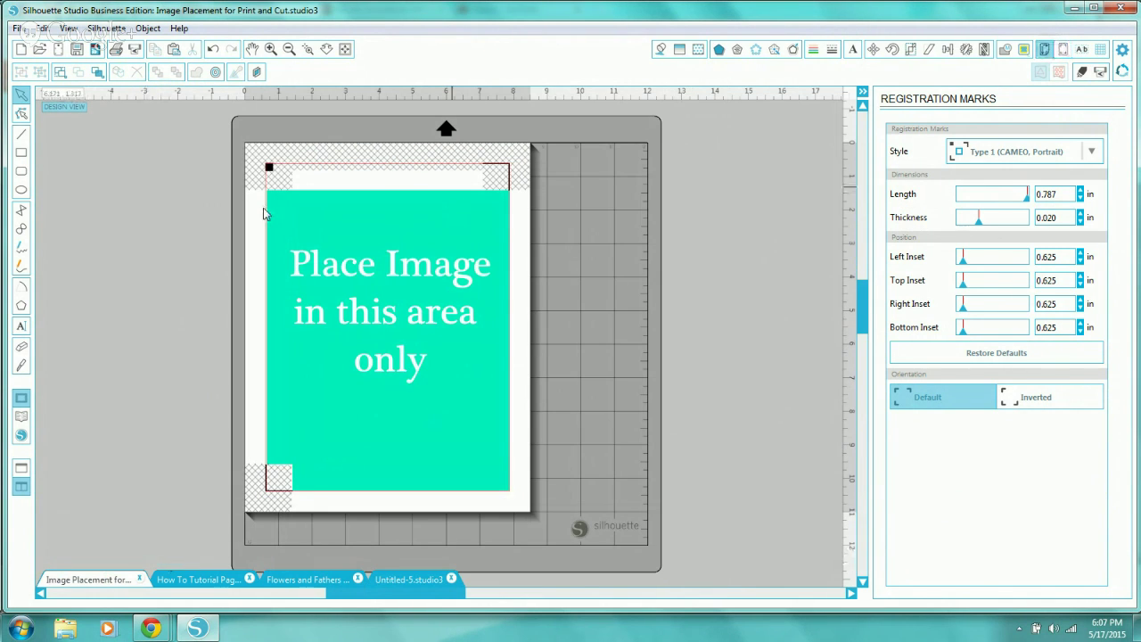
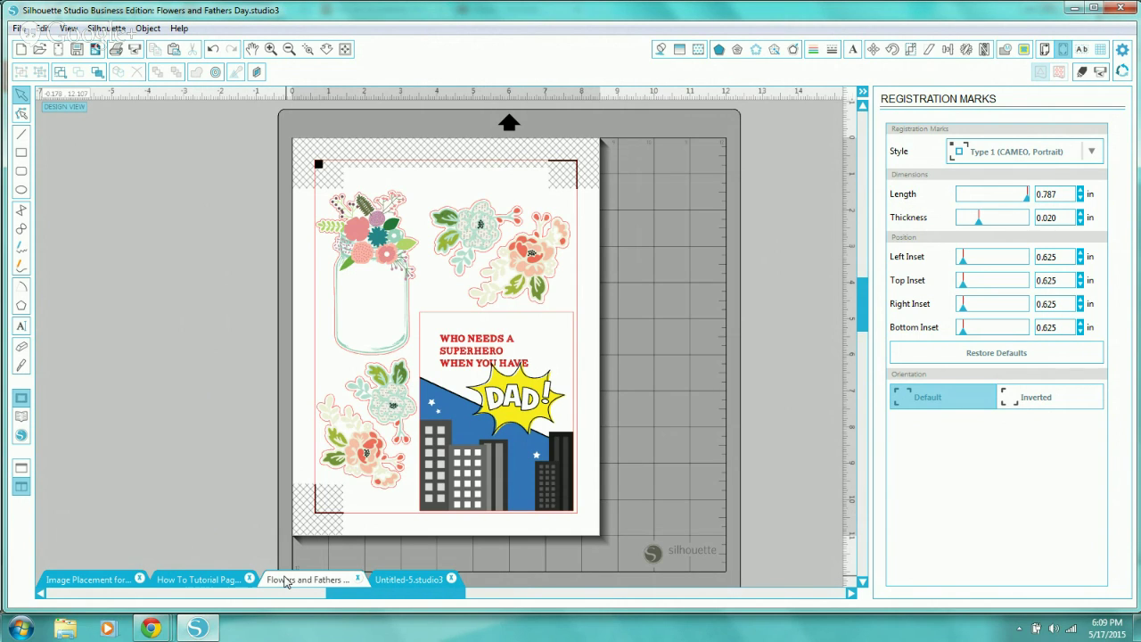
click(1081, 73)
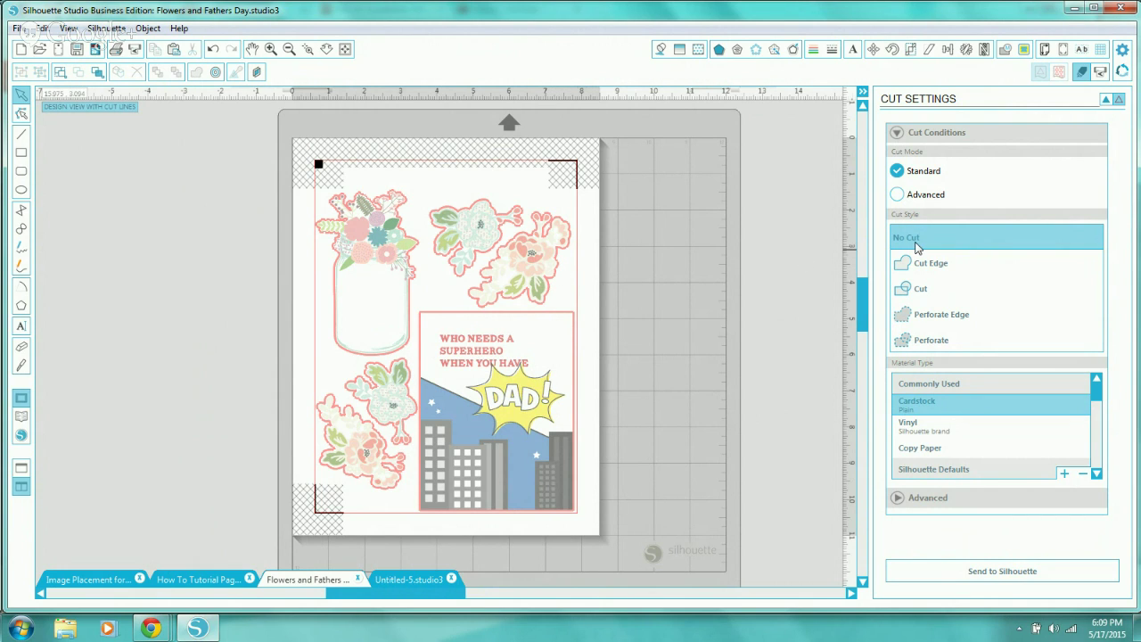
click(407, 271)
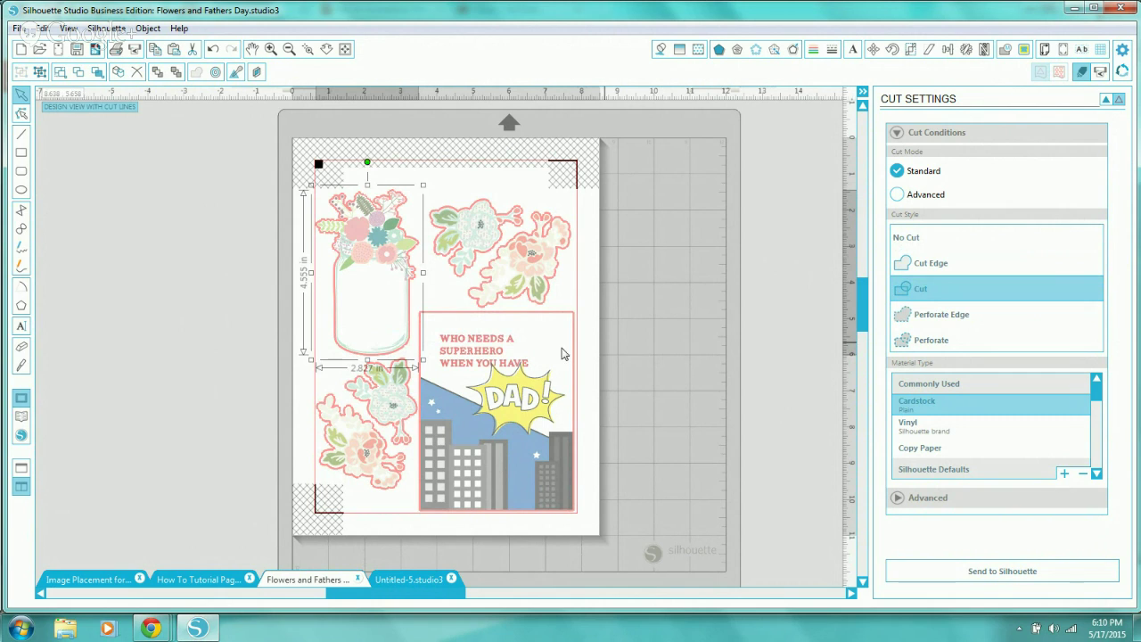
Examine the Flowers and Fathers Day document's registration marks, line style, page settings and cut lines before printing
click(1063, 50)
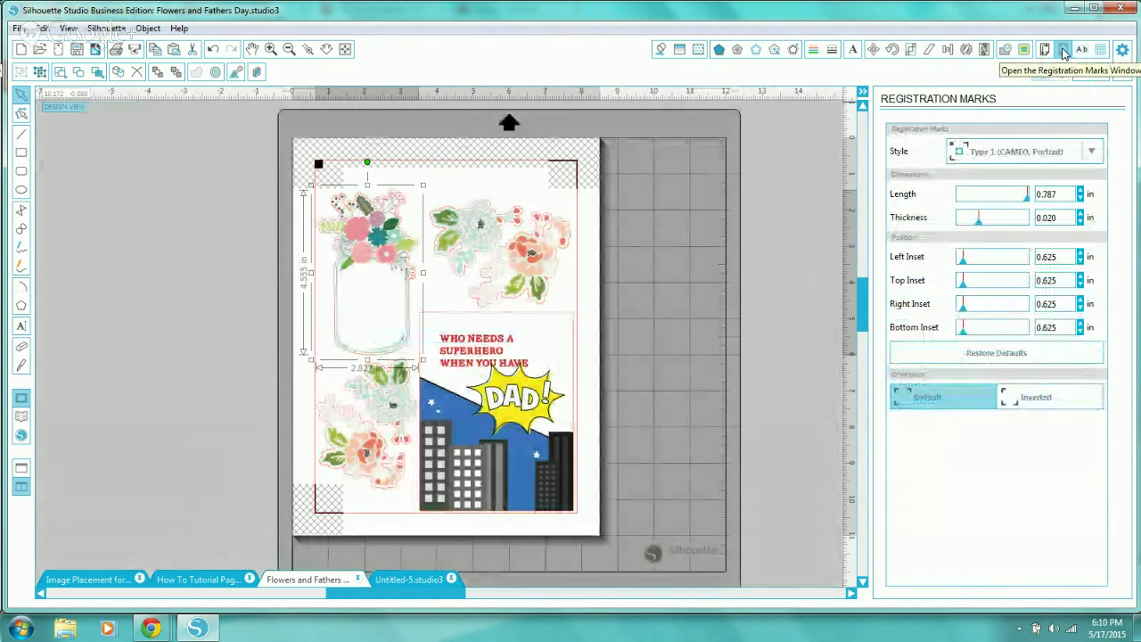
click(615, 306)
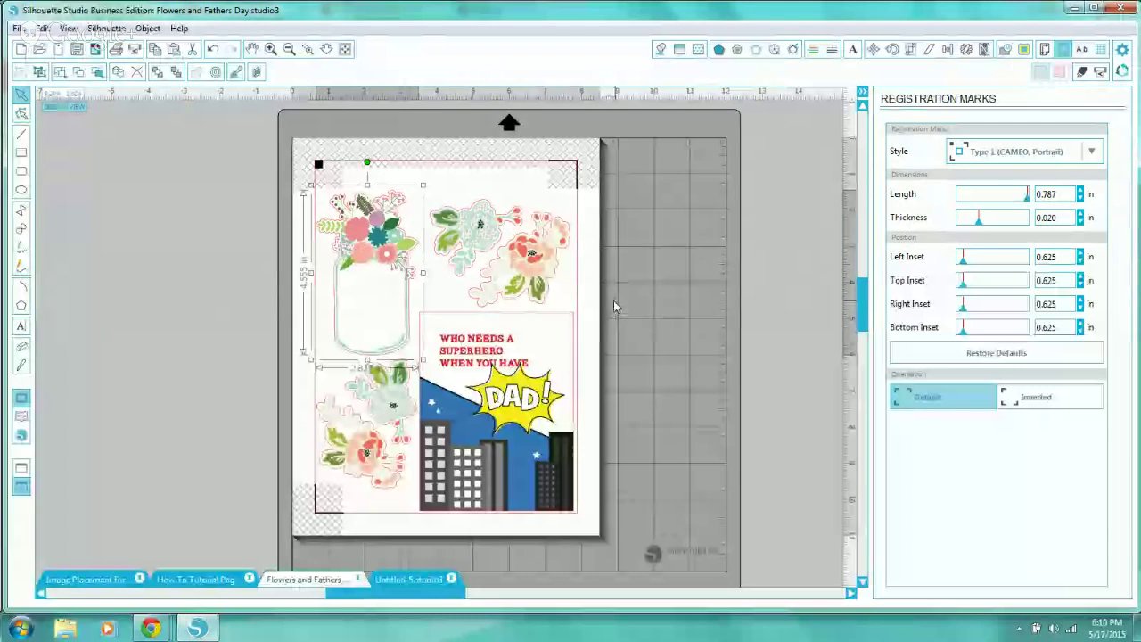
click(1080, 74)
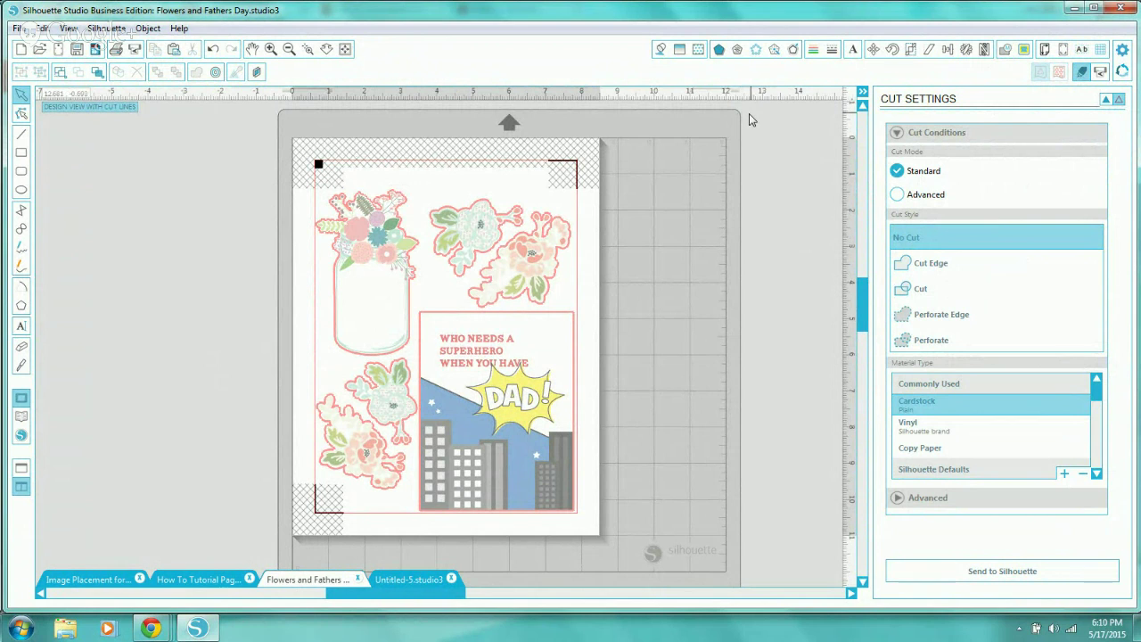
click(831, 53)
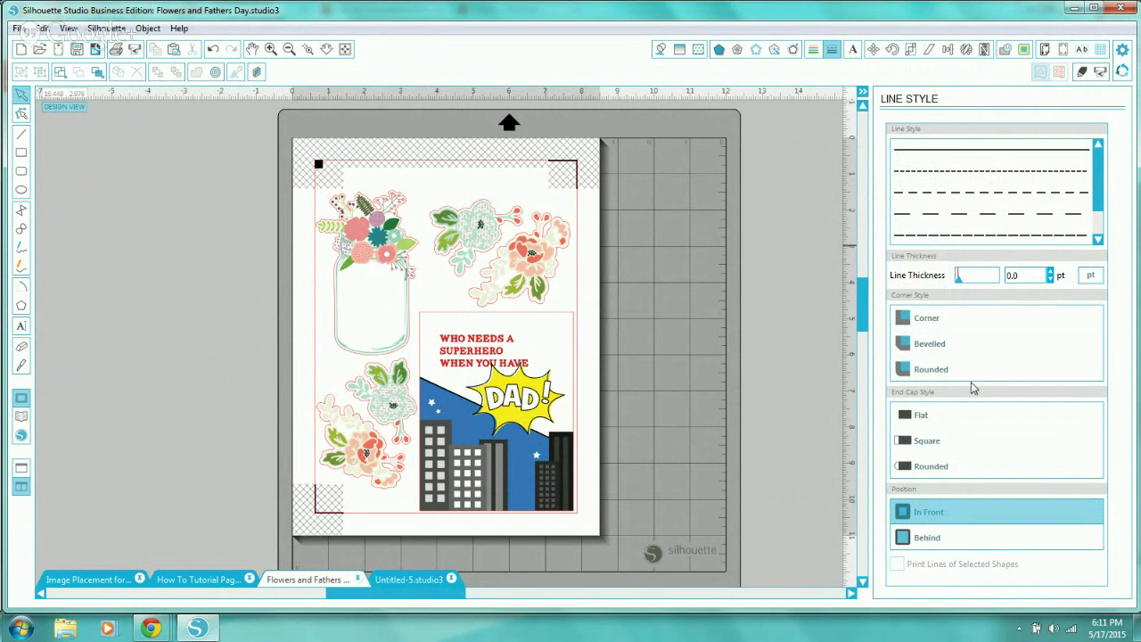
click(1080, 74)
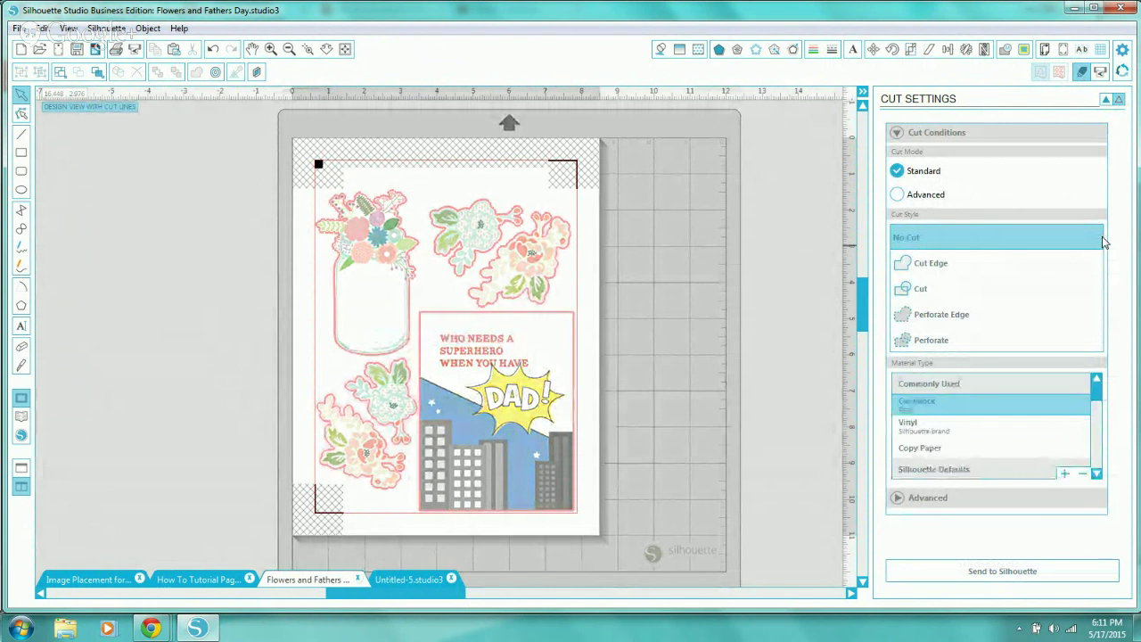
click(1045, 50)
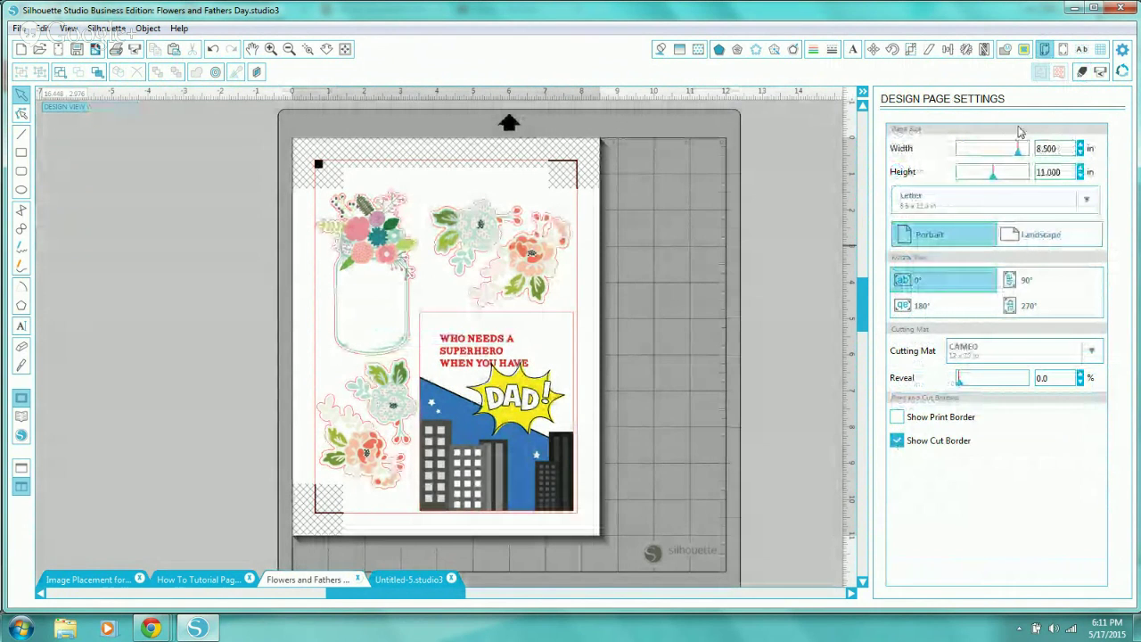
click(1063, 50)
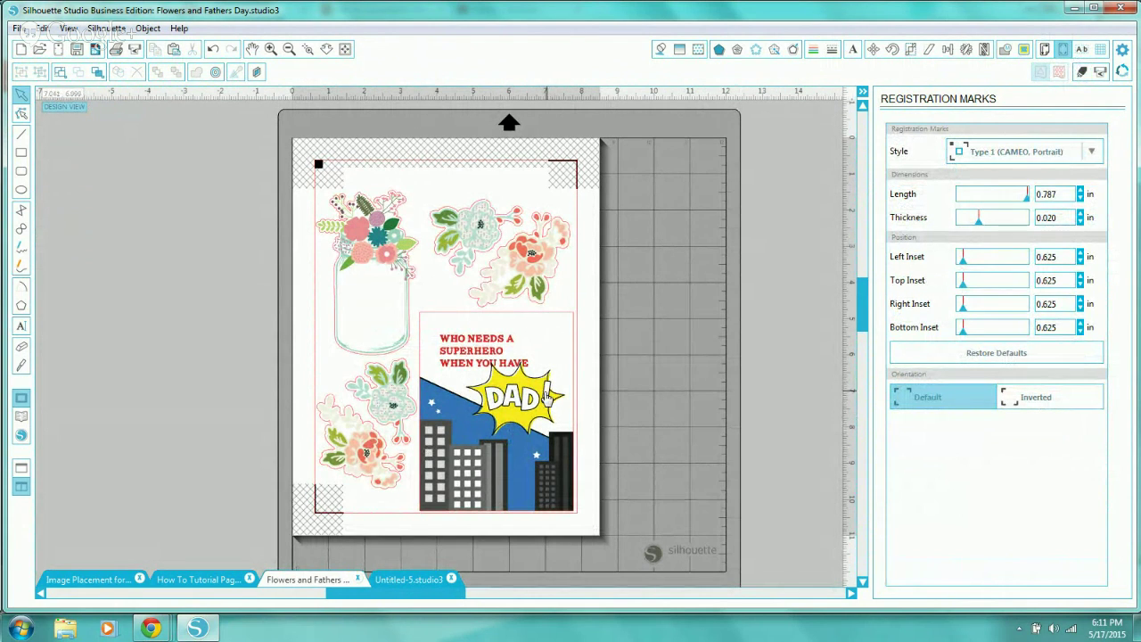
click(1081, 71)
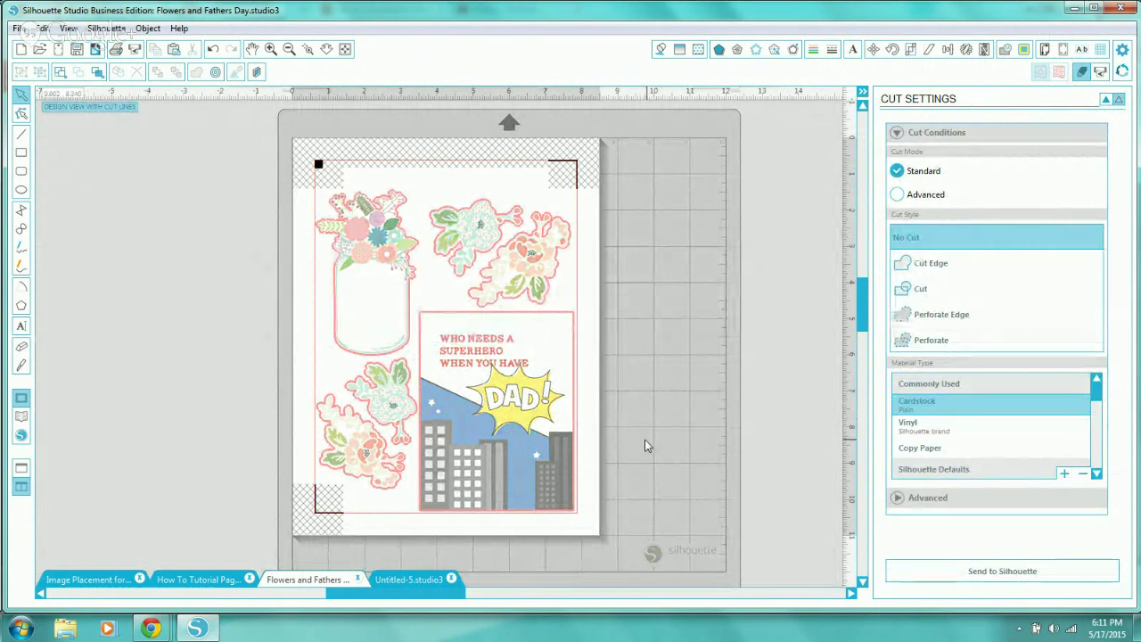
Open the print dialog to check the available printers, and close it without printing
click(116, 51)
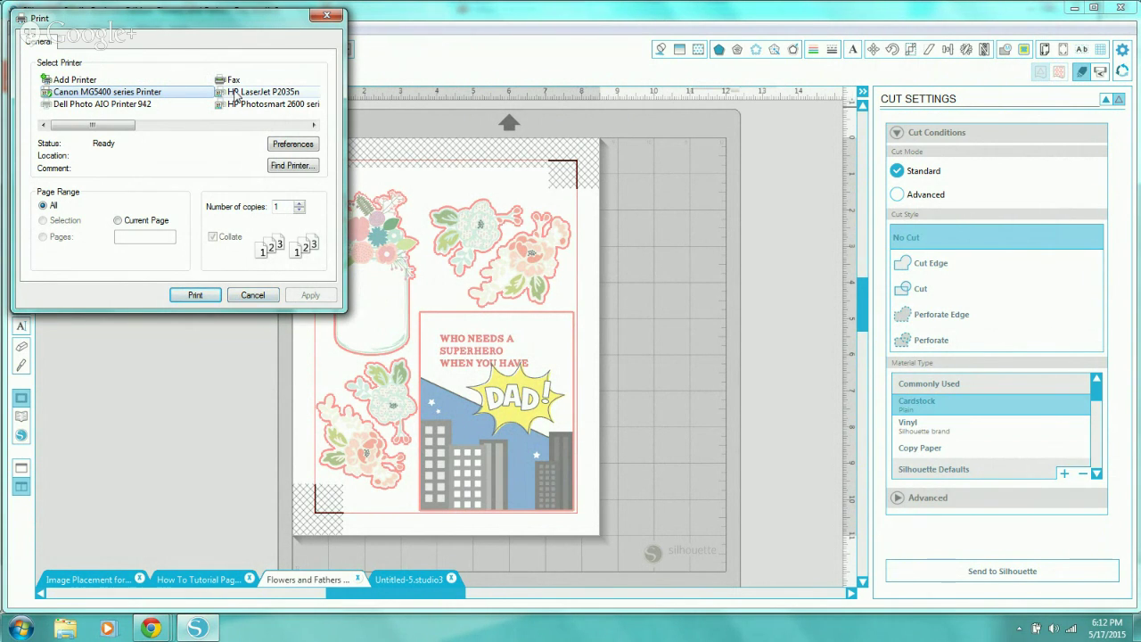
click(323, 18)
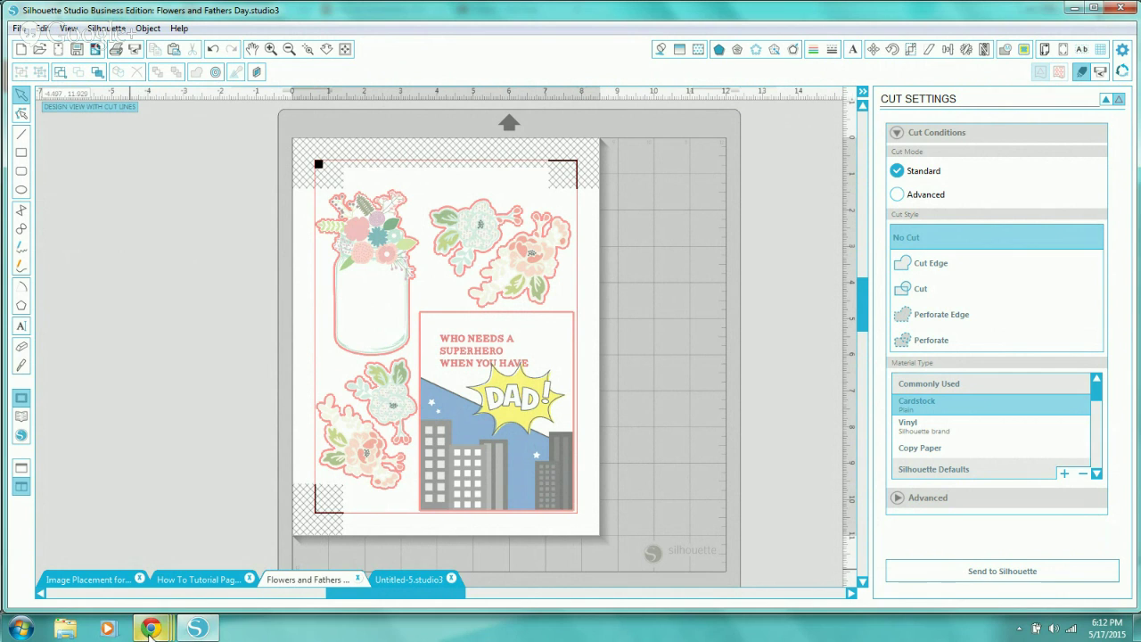
mouse_move(151, 628)
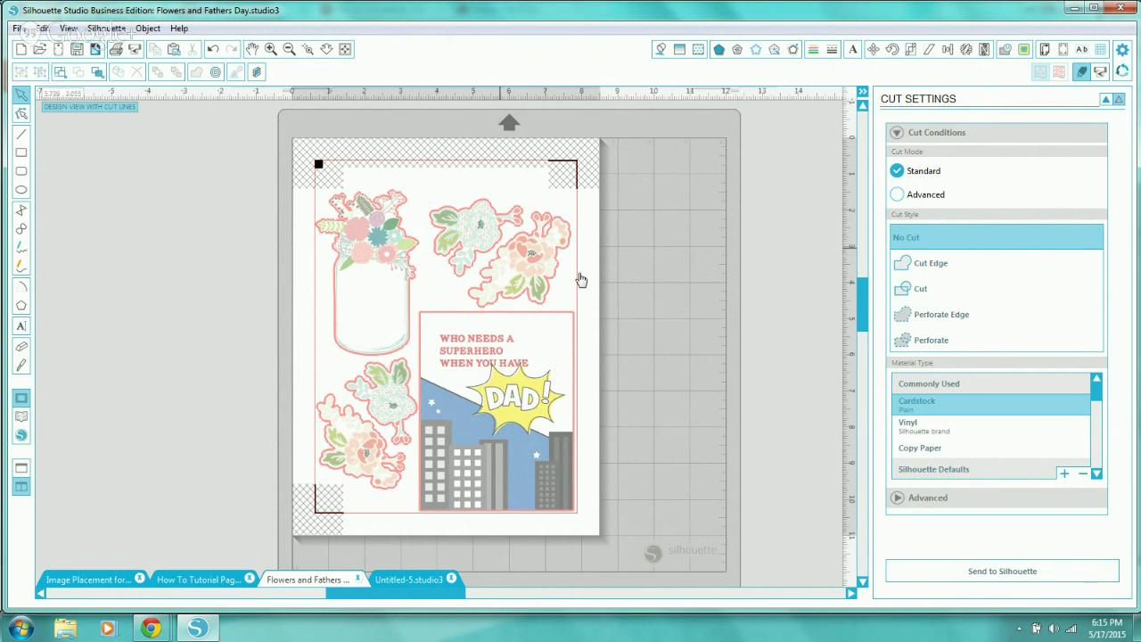
Expand the Cardstock material's cut settings and review its blade, speed, thickness, double cut and overcut options
click(907, 410)
scroll(1108, 279, down, 2)
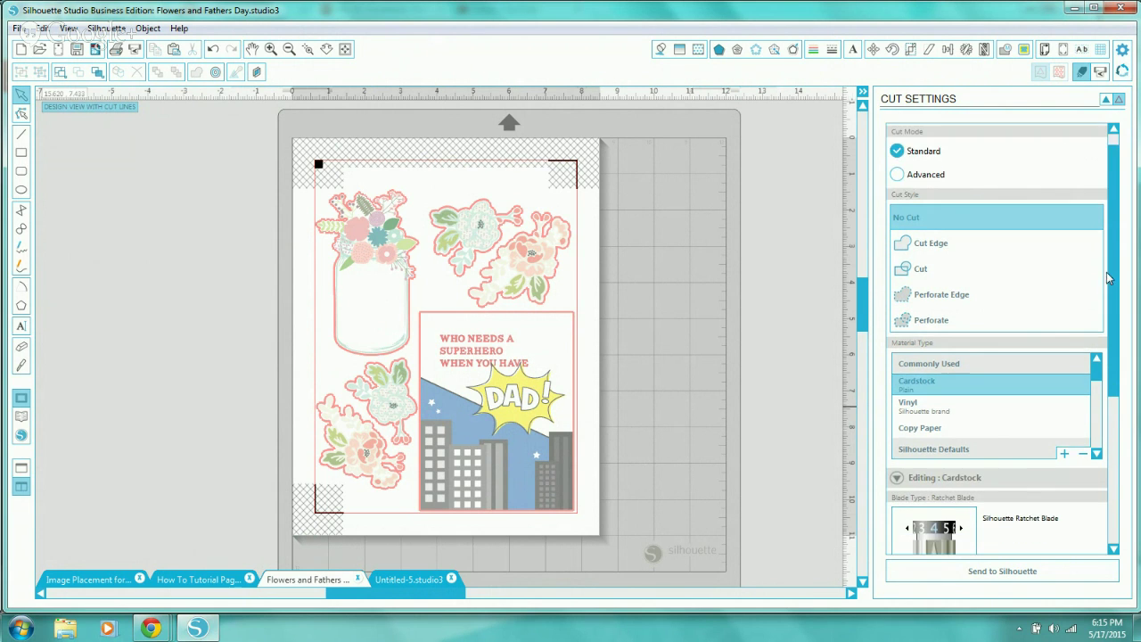
scroll(1108, 279, down, 5)
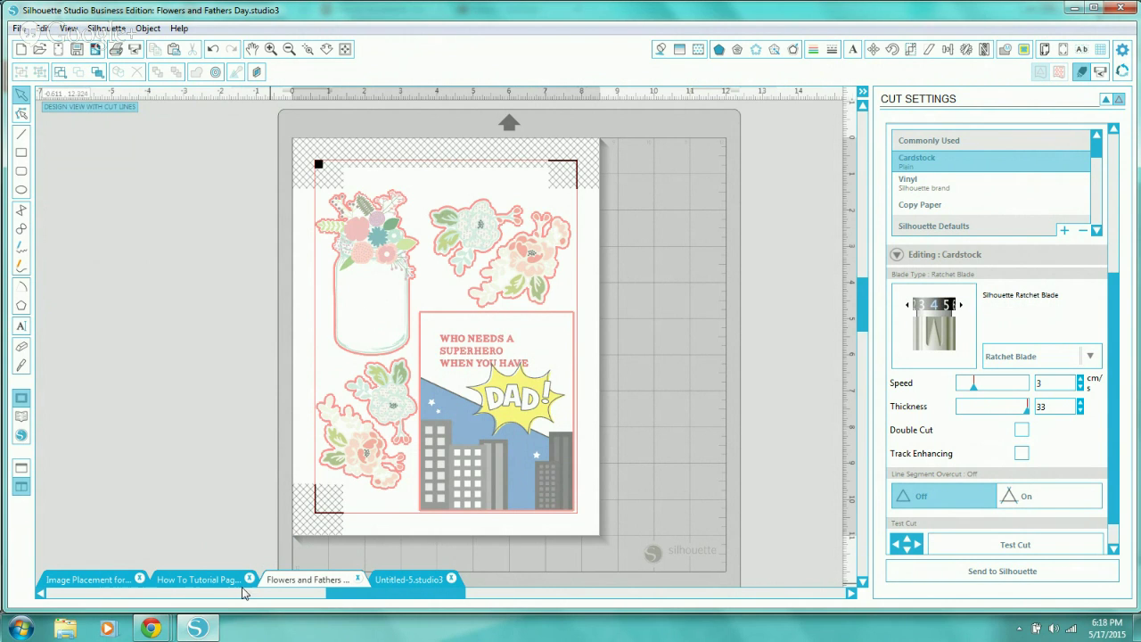
Return to the How To Tutorial Page document, and switch to the Google+ Hangouts window in Chrome to stop the broadcast
click(208, 581)
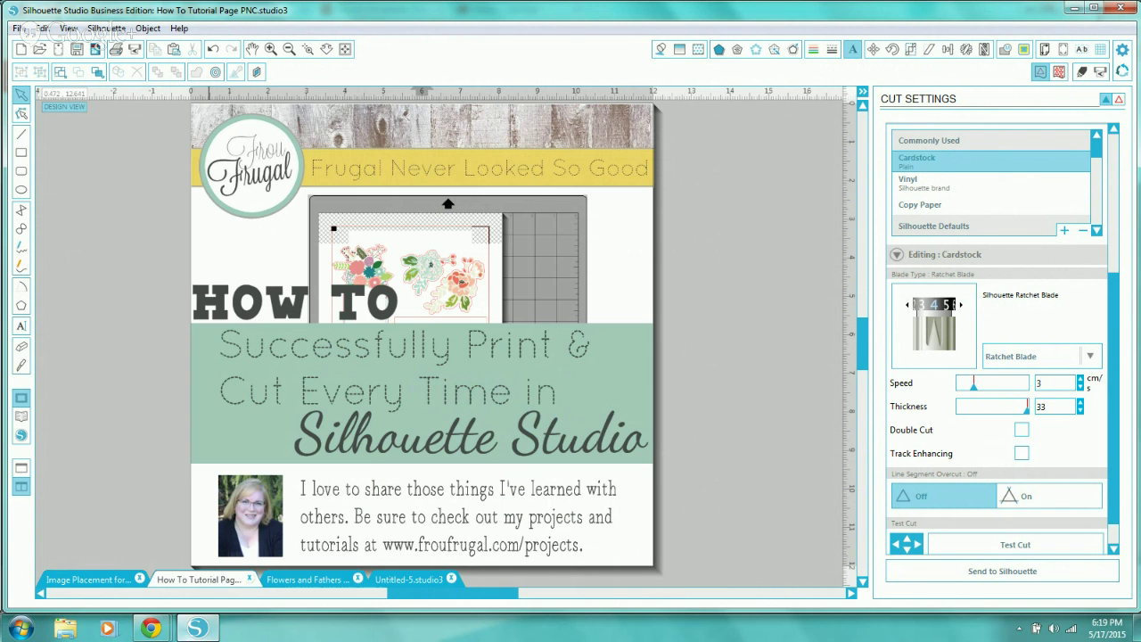
mouse_move(184, 627)
click(250, 553)
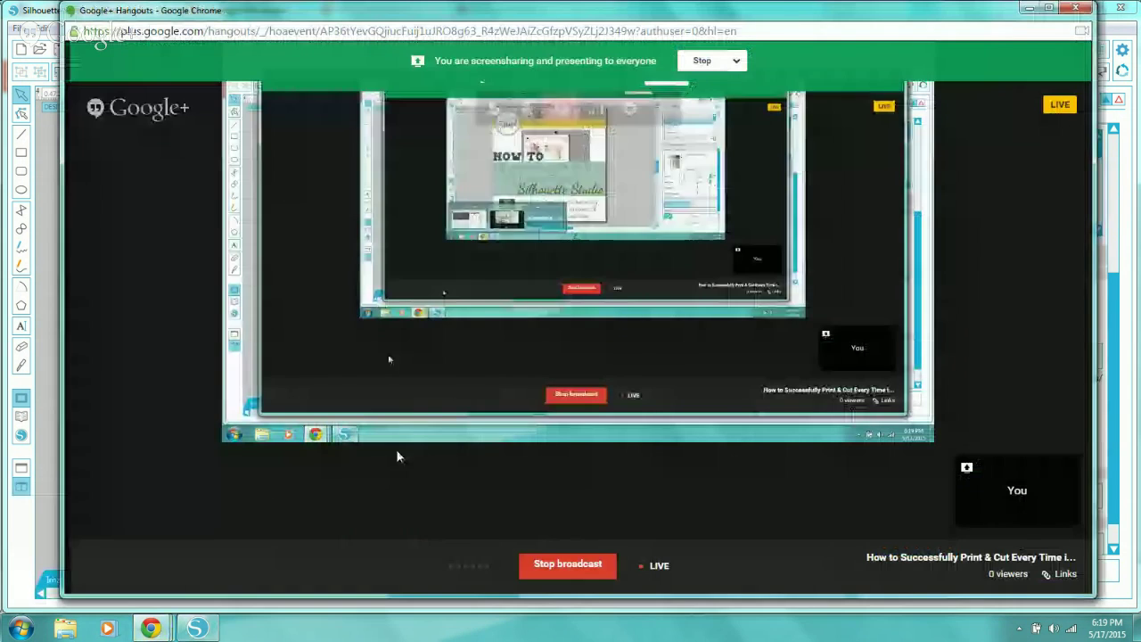
click(550, 567)
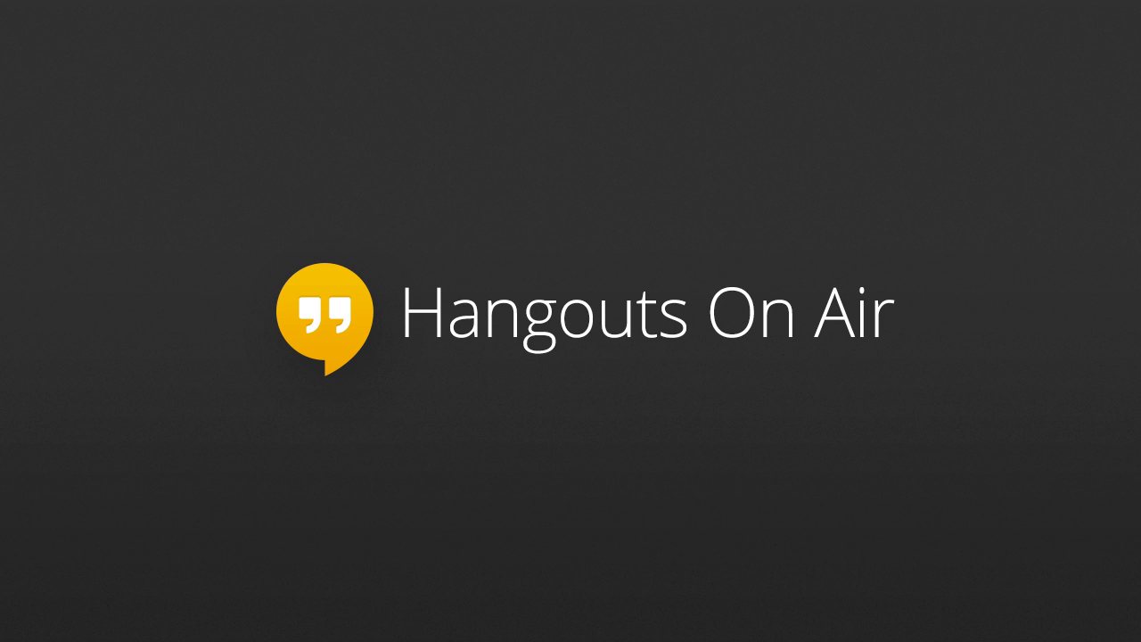